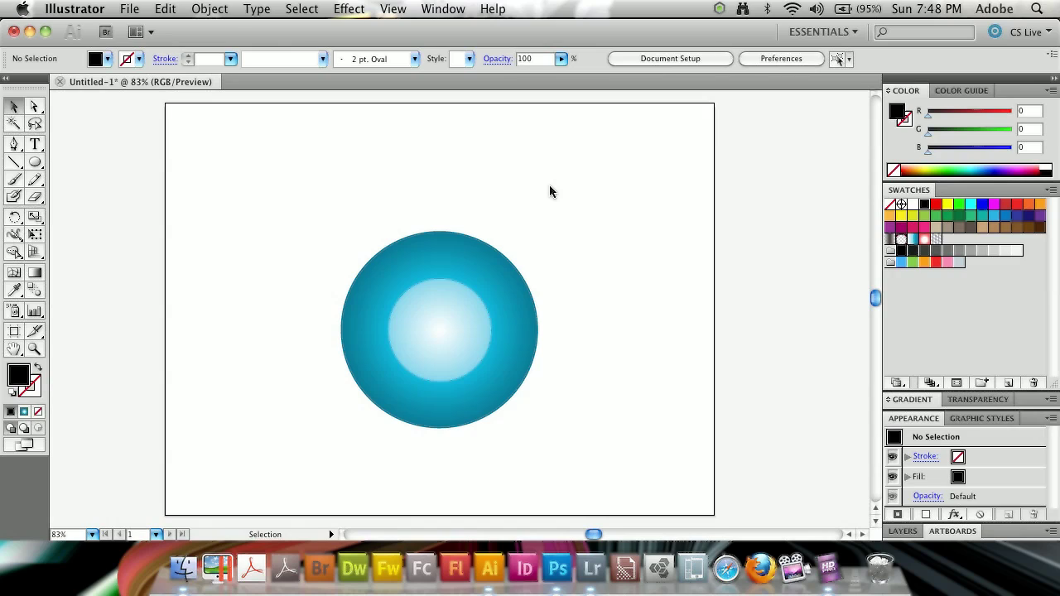
Nudge the teal gradient globe slightly up and to the left on the artboard, then deselect it.
key("super+z")
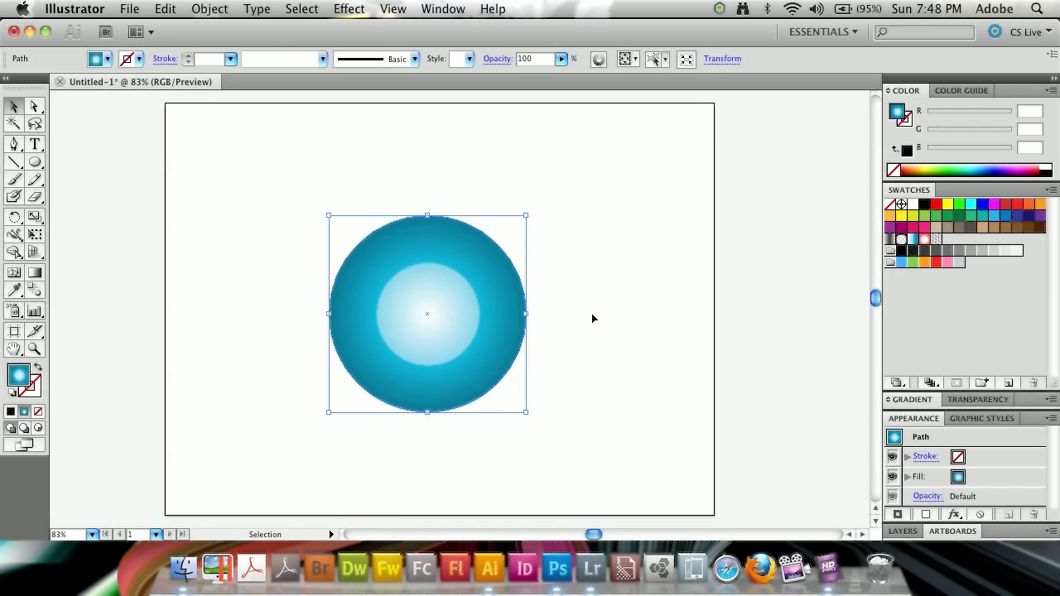
left_click(592, 319)
key("t")
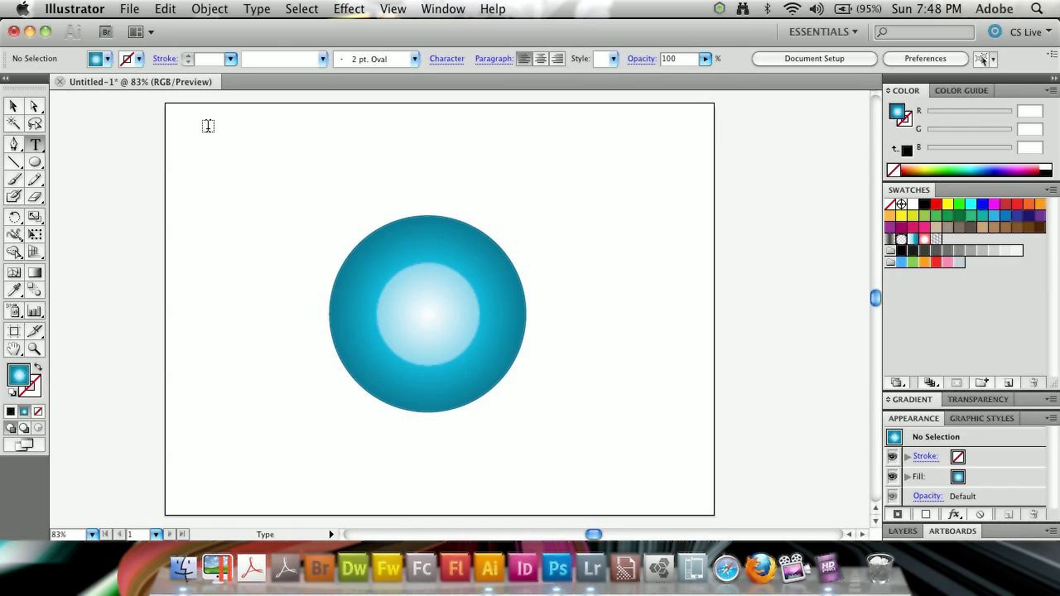
Type the line 'Round, round and round...' near the top of the artboard.
left_click(208, 126)
type("Ro")
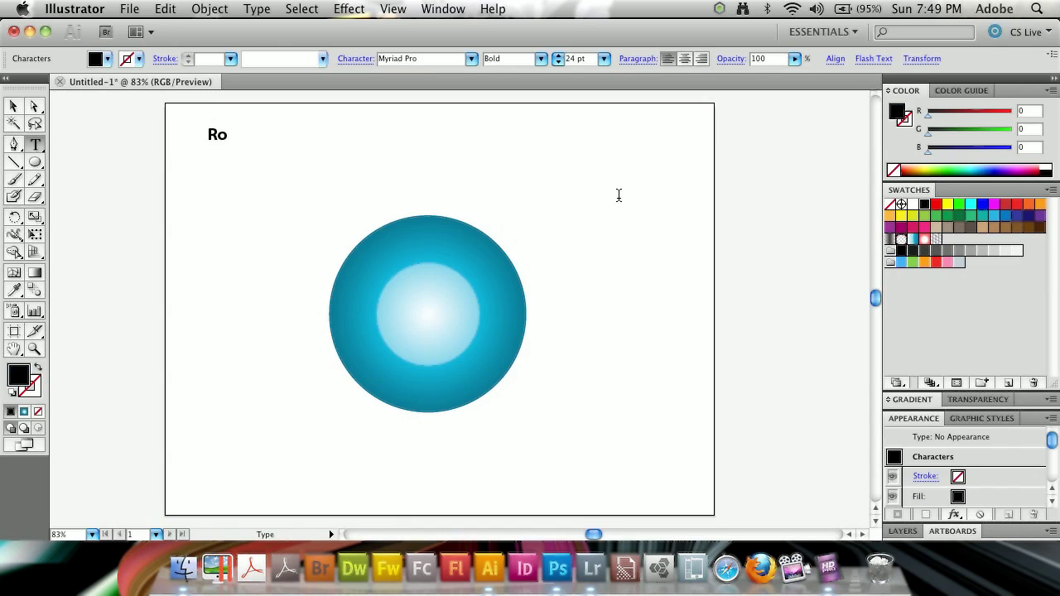
type("und, round and round....")
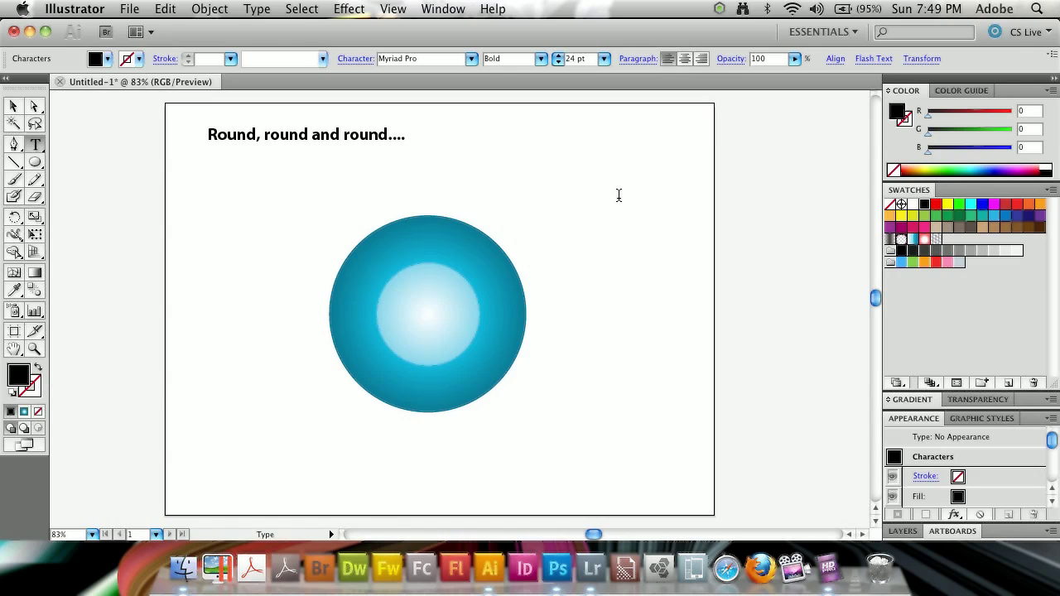
key("BackSpace")
Move the text line slightly right and shrink its box to fit, centred above the globe.
left_click(21, 106)
left_click_drag(345, 158, 356, 161)
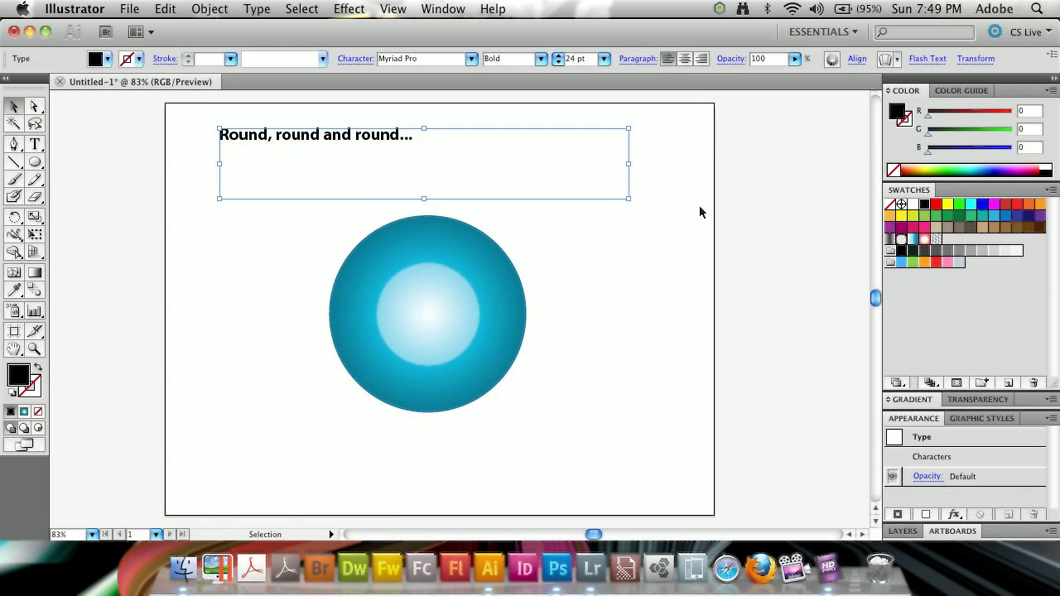
left_click_drag(628, 198, 503, 145)
left_click(511, 140)
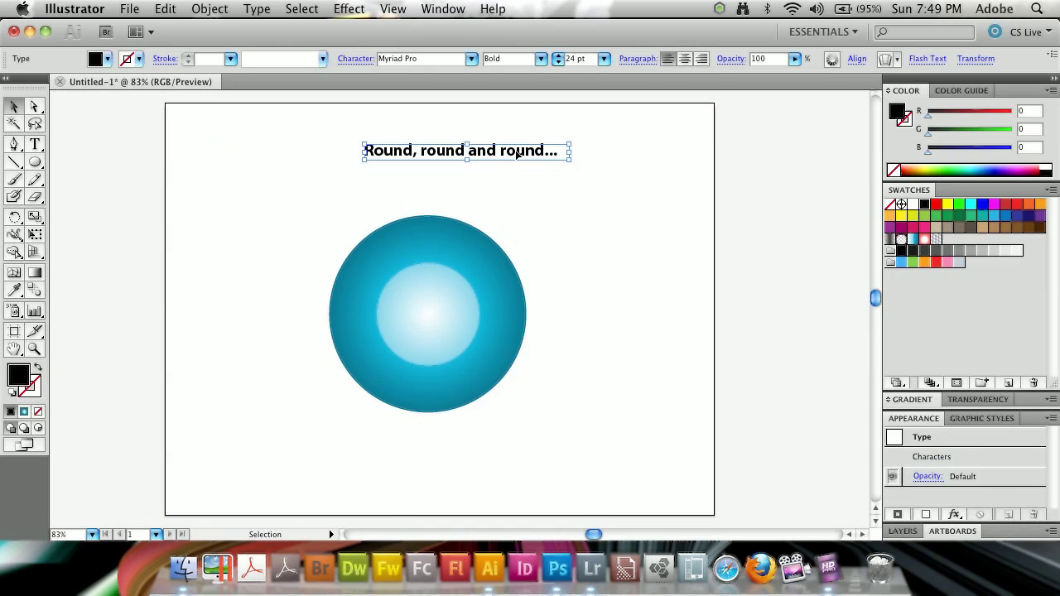
Save the text line as a Graphic symbol named 'Round Text' and delete it from the artboard.
left_click(443, 9)
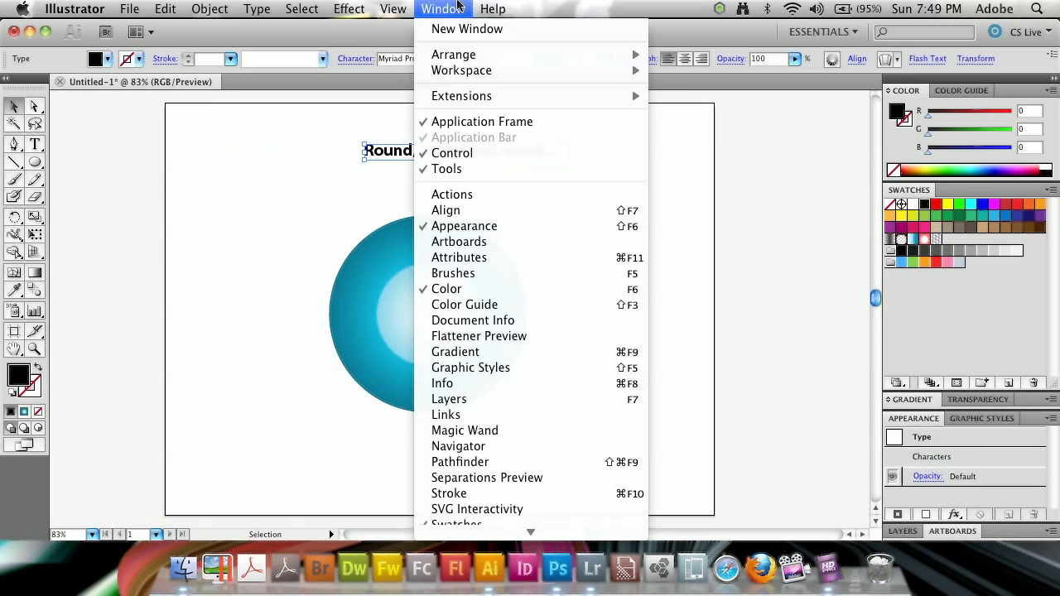
mouse_move(523, 541)
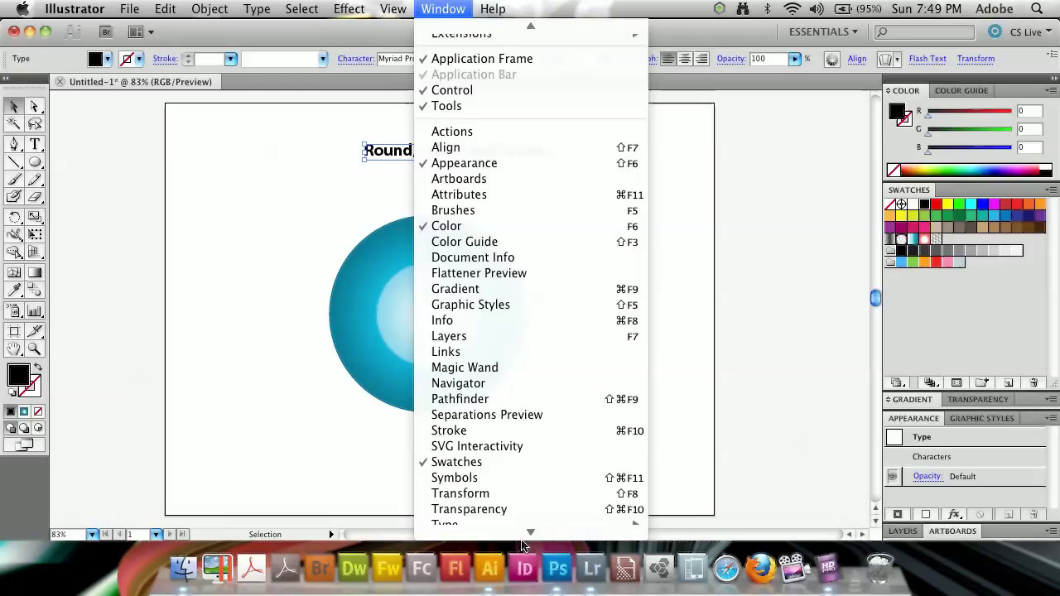
left_click(506, 367)
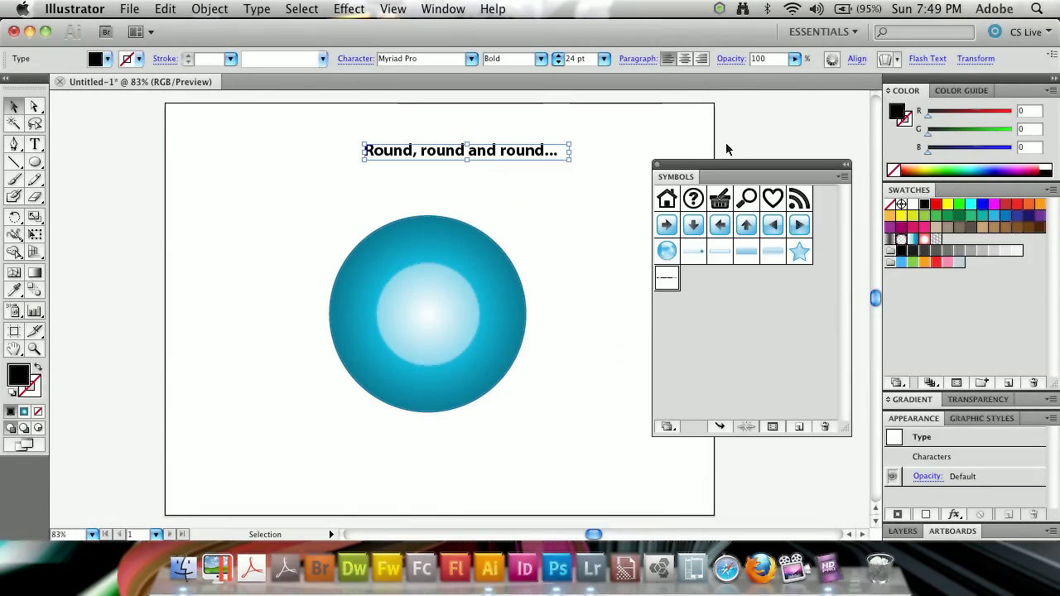
left_click_drag(475, 159, 736, 287)
left_click(456, 201)
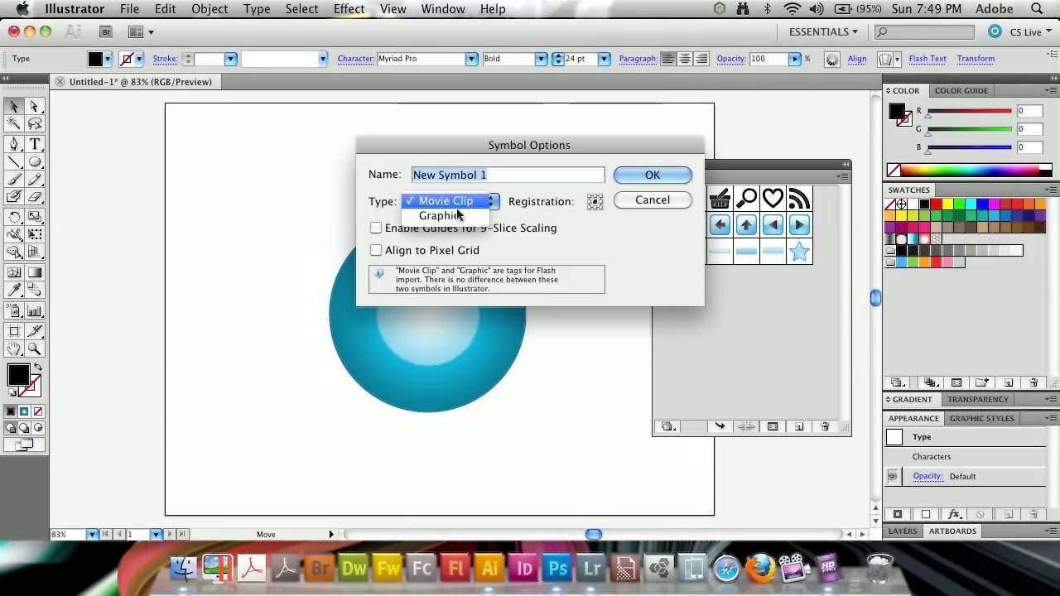
left_click(447, 214)
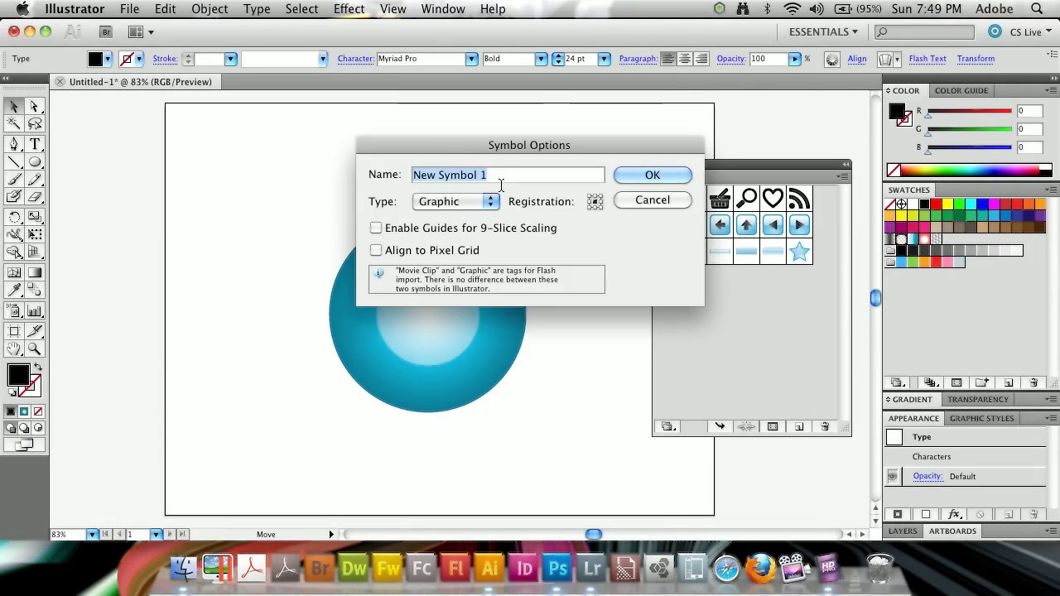
type("Round Text")
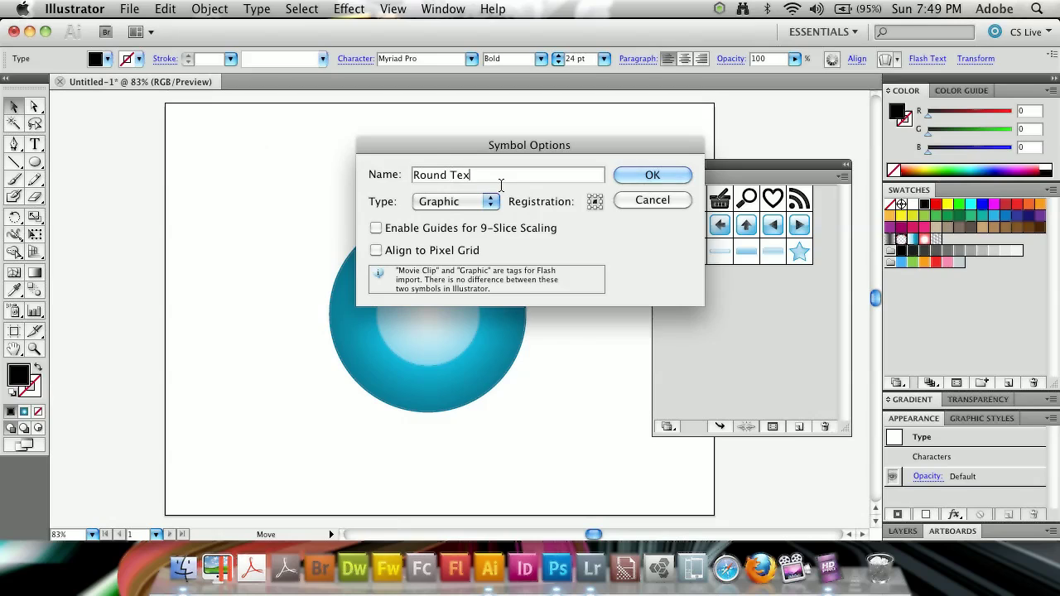
key("Return")
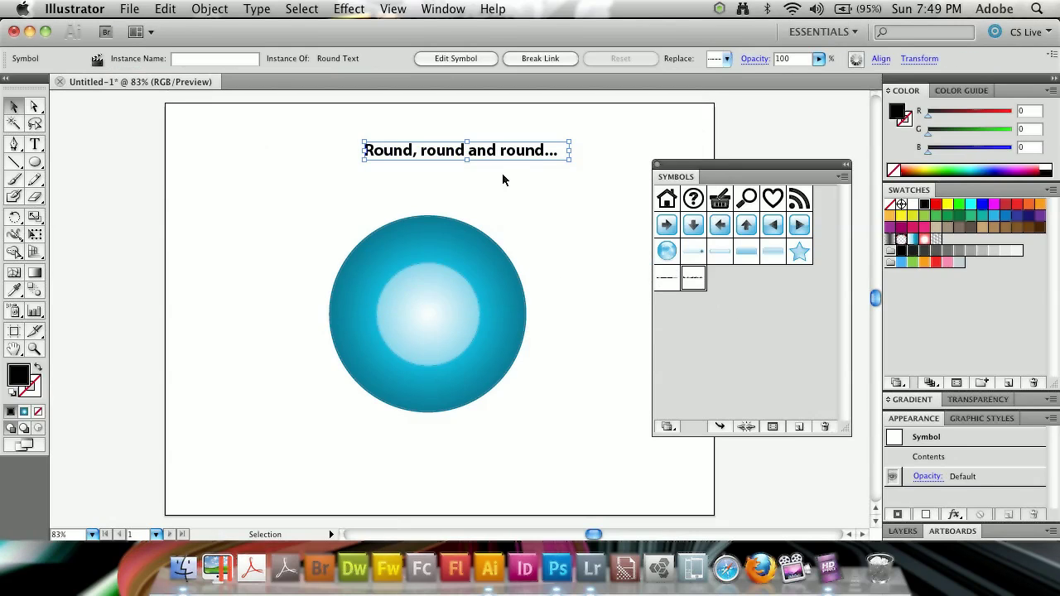
key("Delete")
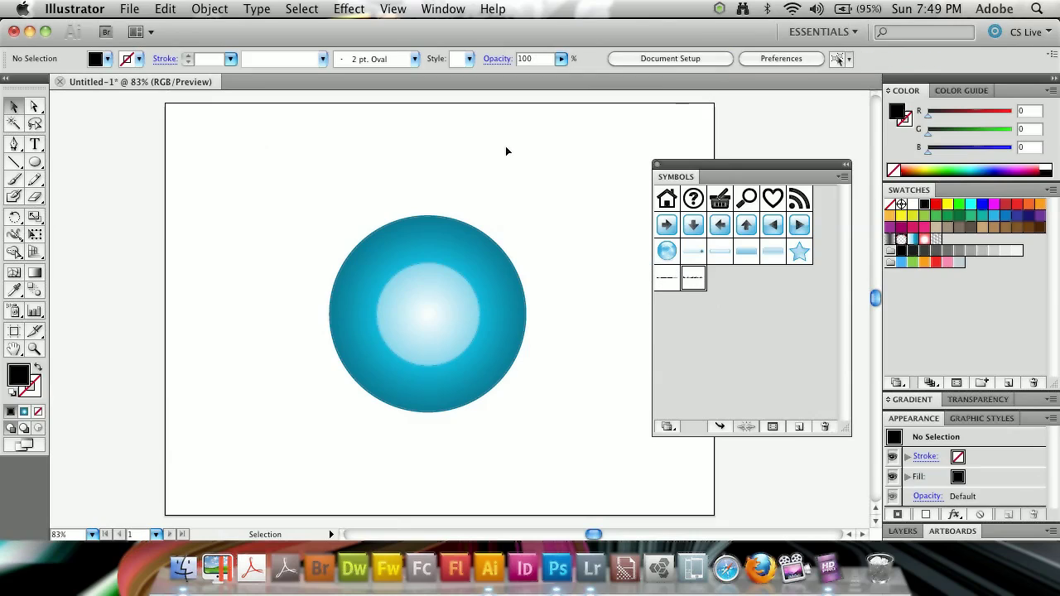
Draw a black circle about 351.81 px wide with the Ellipse Tool, covering the globe.
left_click(656, 164)
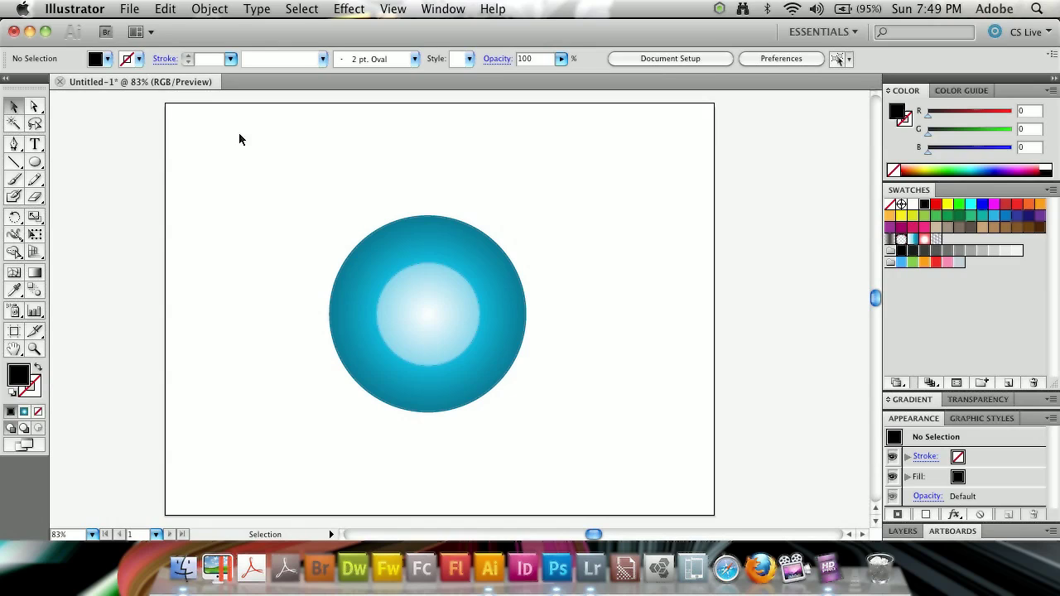
left_click(35, 163)
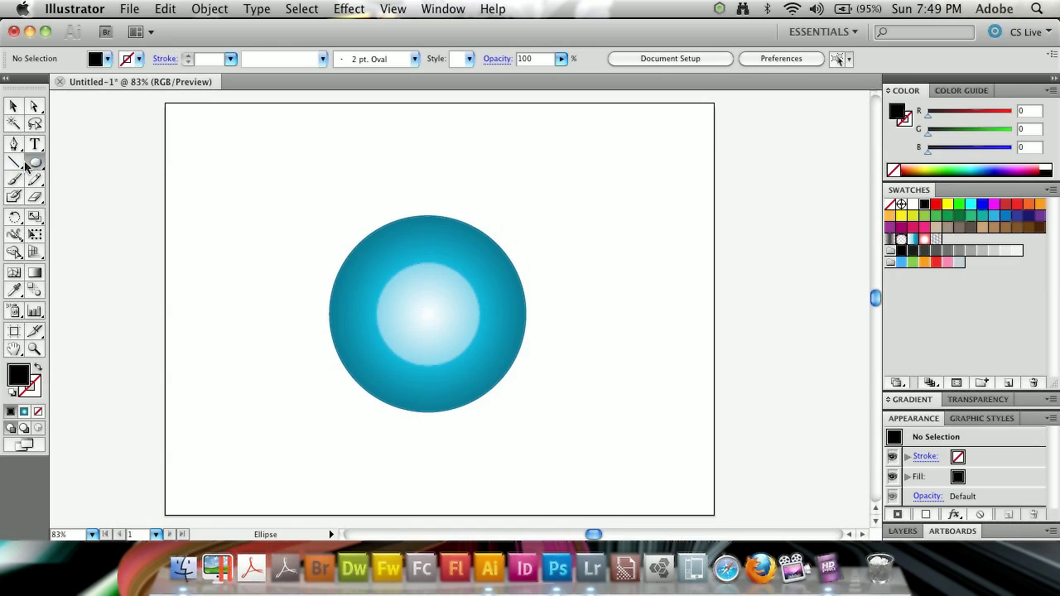
left_click_drag(32, 165, 106, 199)
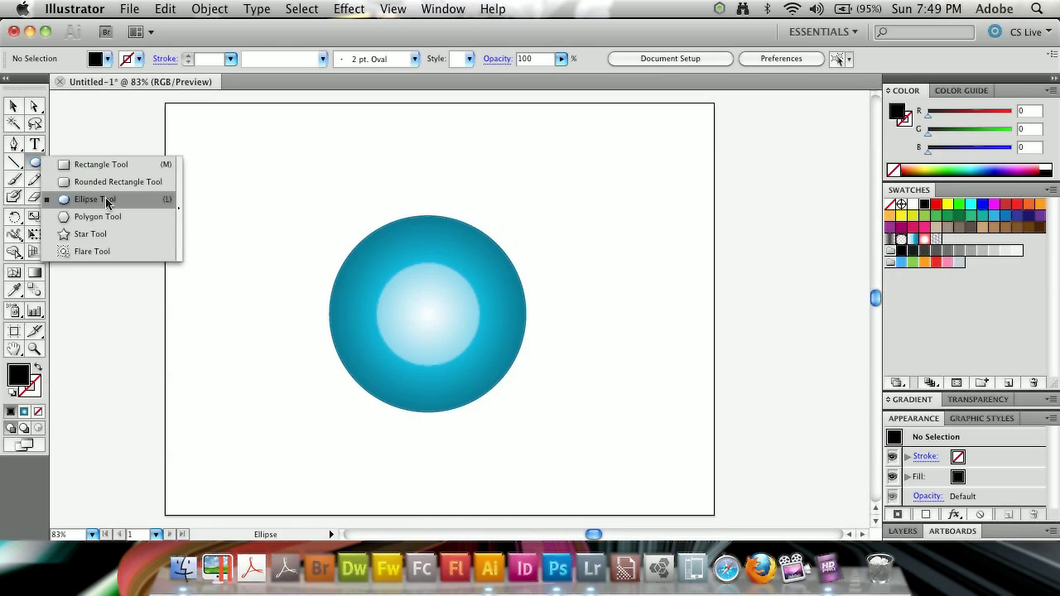
mouse_move(303, 200)
left_mouse_down()
mouse_move(525, 350)
mouse_move(561, 449)
mouse_move(542, 438)
mouse_move(525, 457)
mouse_move(542, 462)
mouse_move(528, 429)
mouse_move(539, 437)
left_mouse_up()
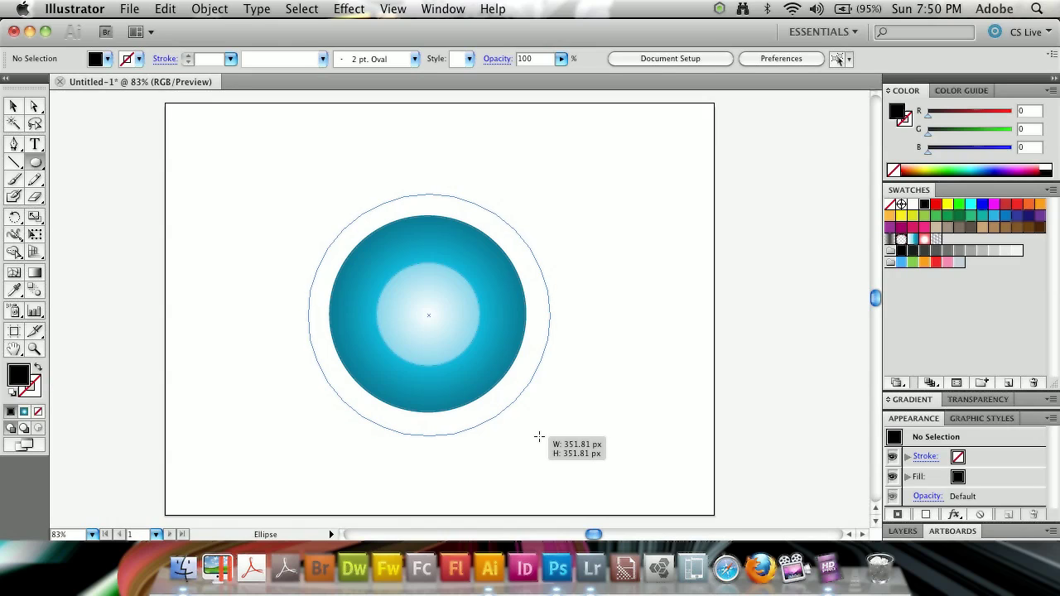
left_click_drag(539, 436, 538, 440)
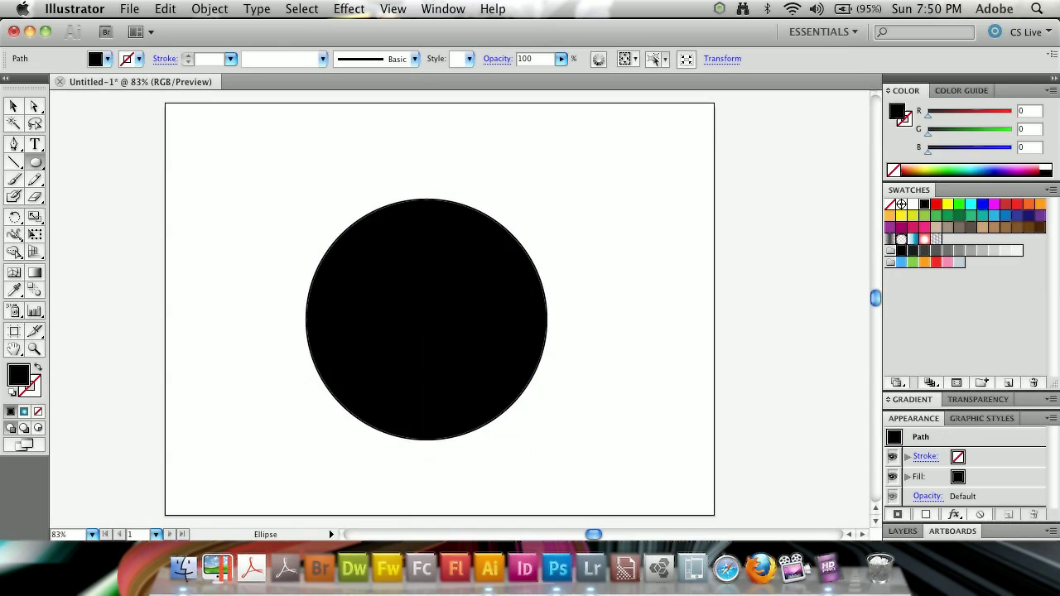
left_click(13, 106)
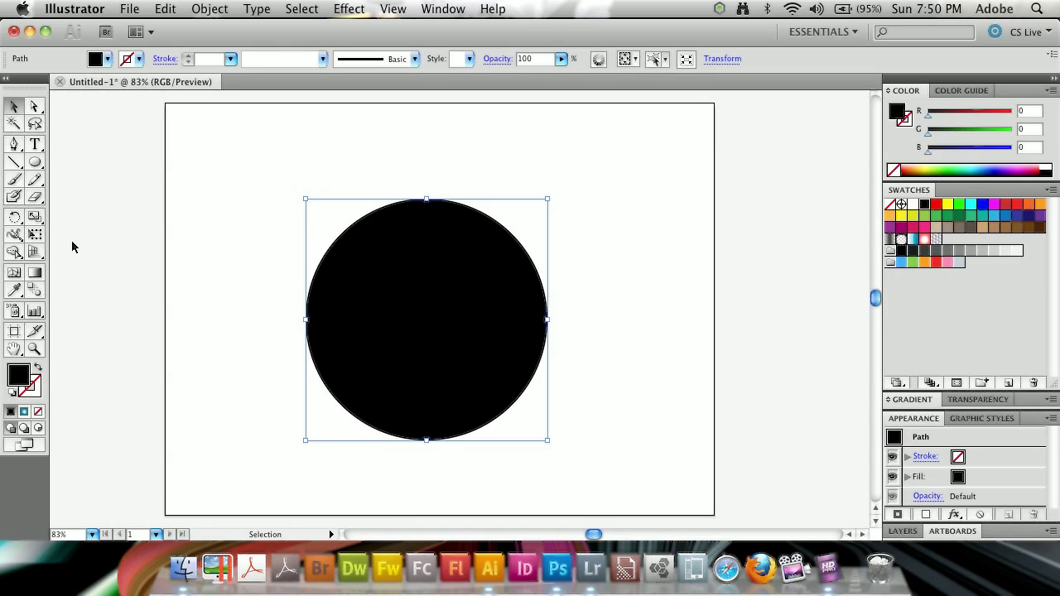
Erase the left half of the black circle with the Eraser, leaving the right half-disc selected.
left_click(35, 196)
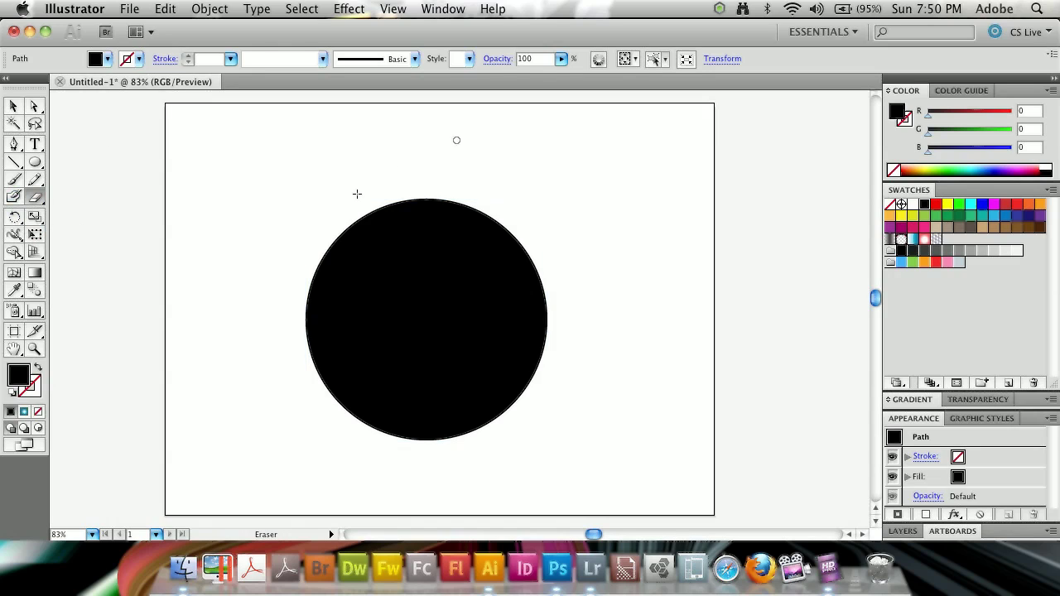
mouse_move(254, 160)
left_mouse_down()
mouse_move(284, 244)
mouse_move(312, 477)
mouse_move(431, 491)
left_mouse_up()
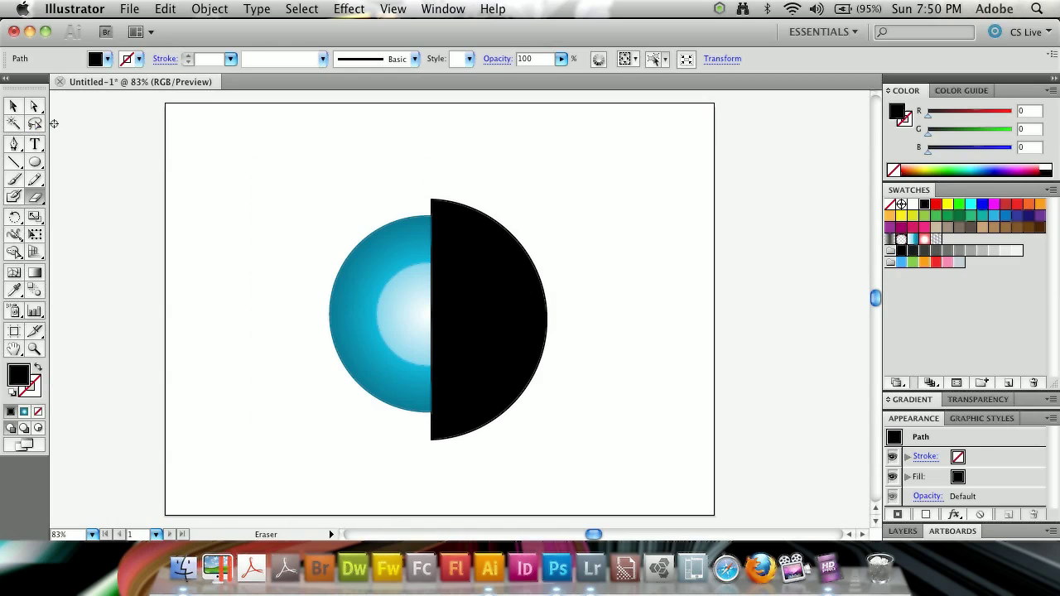
left_click(13, 106)
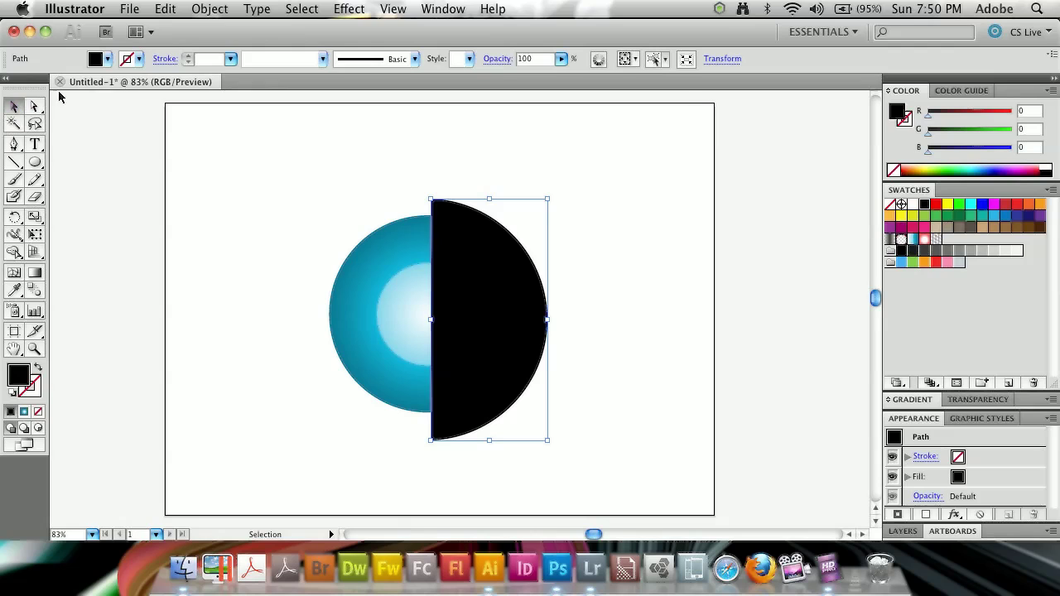
Apply a 3D Revolve effect to the half-disc with preview turned on.
left_click(365, 8)
mouse_move(371, 108)
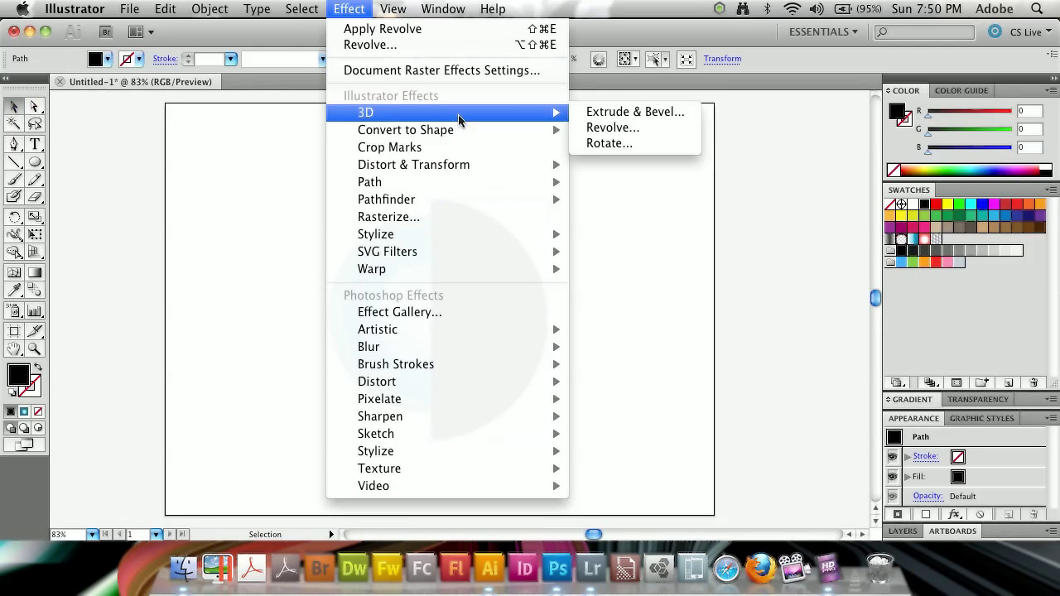
left_click(613, 127)
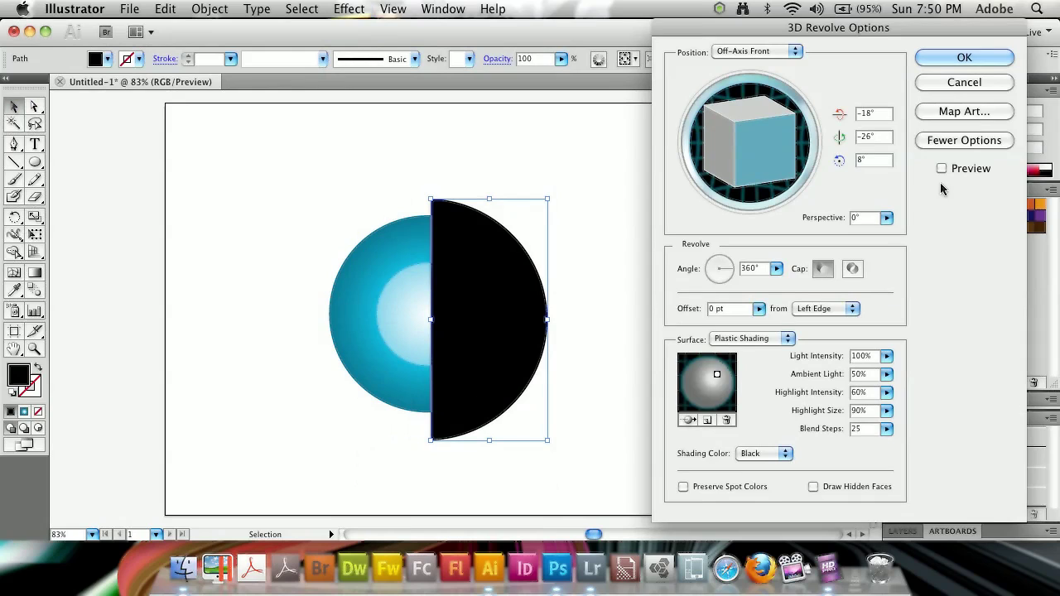
left_click(941, 168)
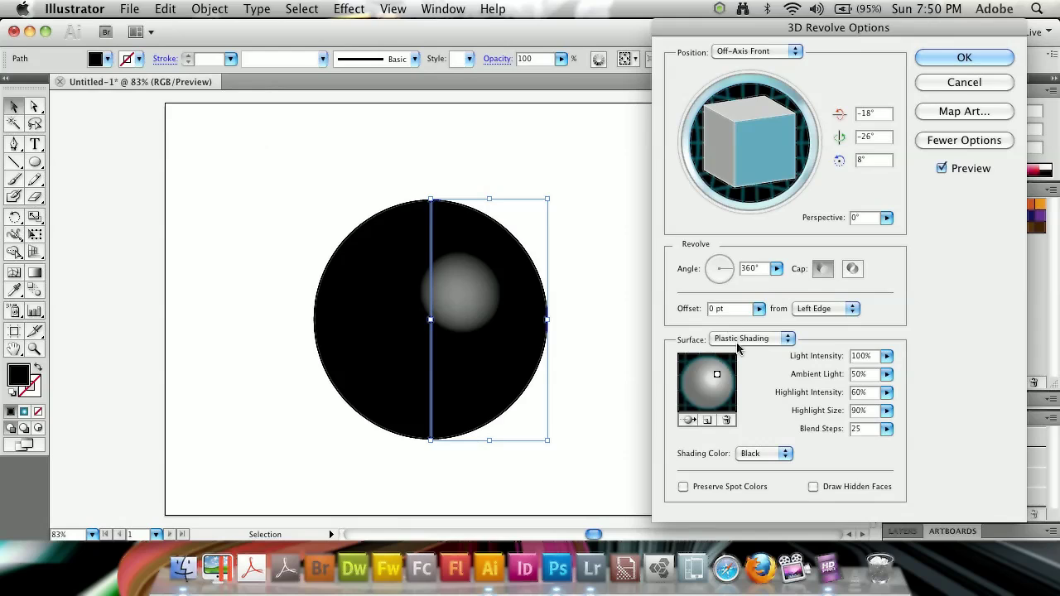
Set the revolve surface to No Shading and bring up Map Art.
left_click(737, 345)
left_click(740, 316)
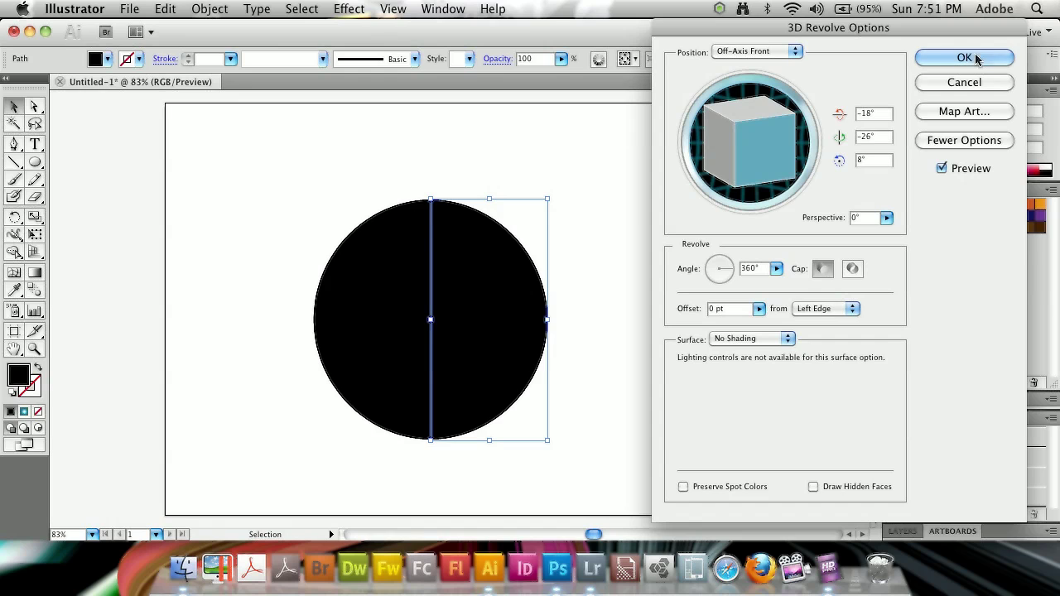
left_click(950, 113)
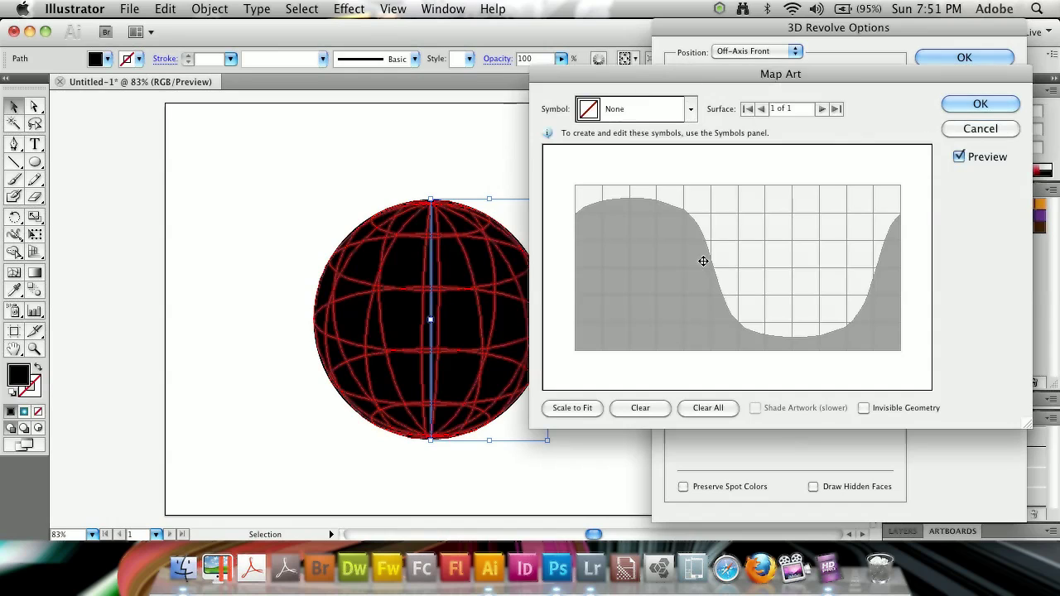
Map the Round Text symbol onto the sphere, centred and horizontal across its front.
left_click(689, 109)
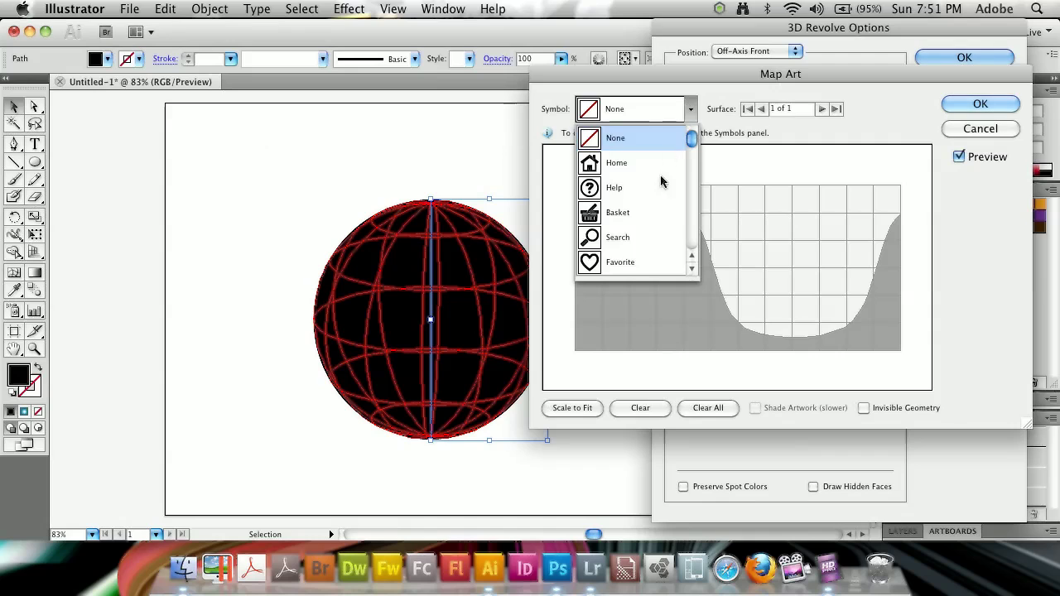
scroll(661, 182, "down", 10)
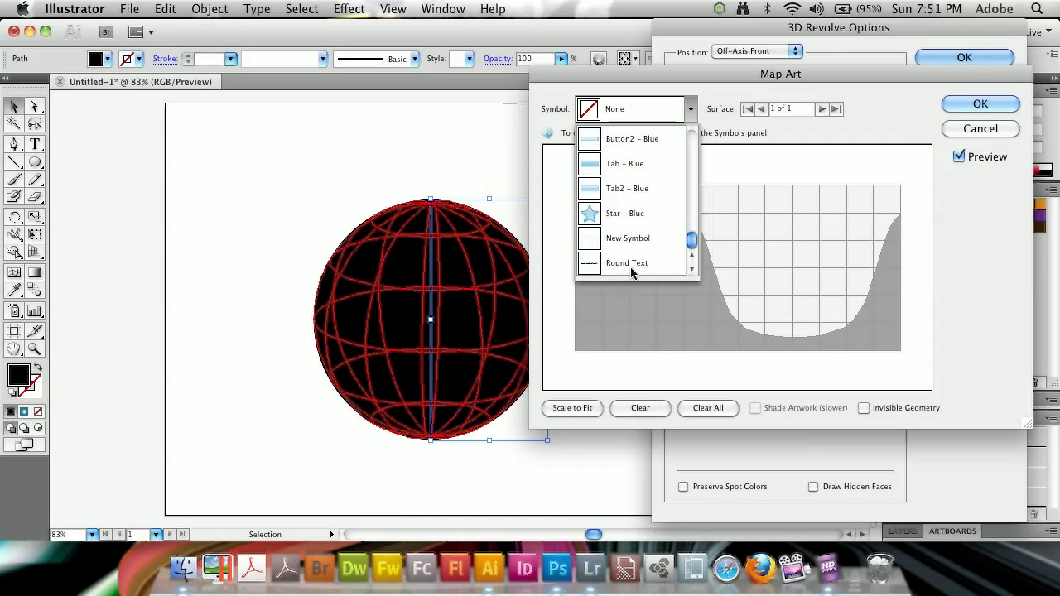
left_click(630, 263)
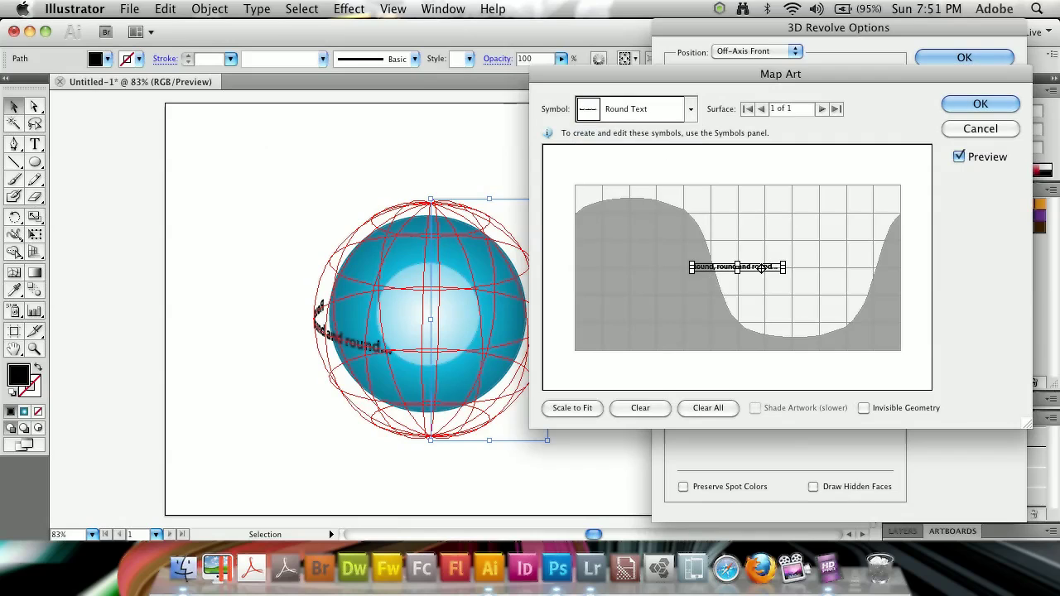
left_click_drag(738, 270, 821, 263)
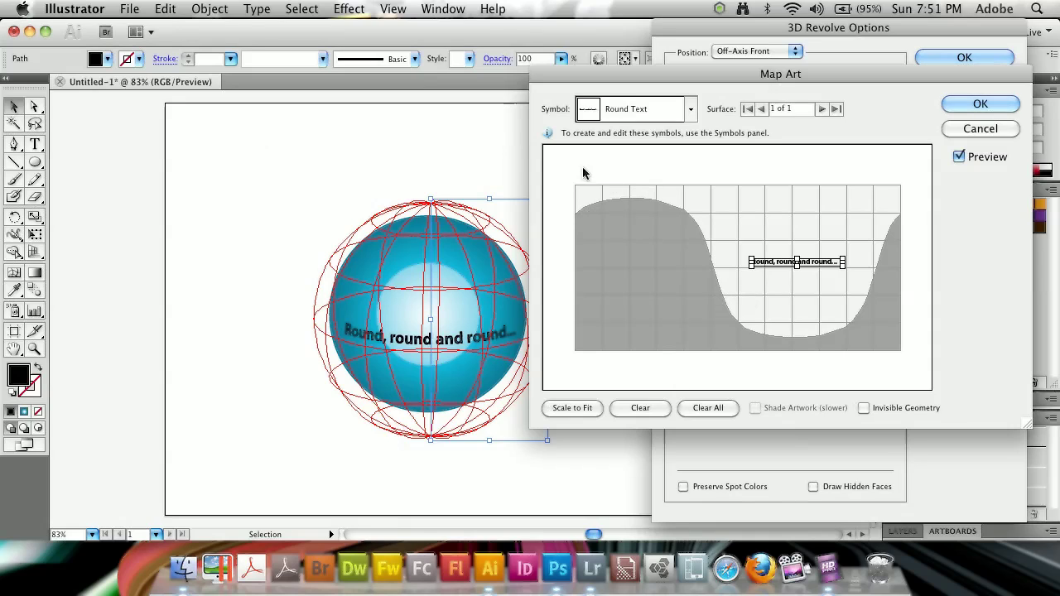
left_click_drag(827, 262, 803, 258)
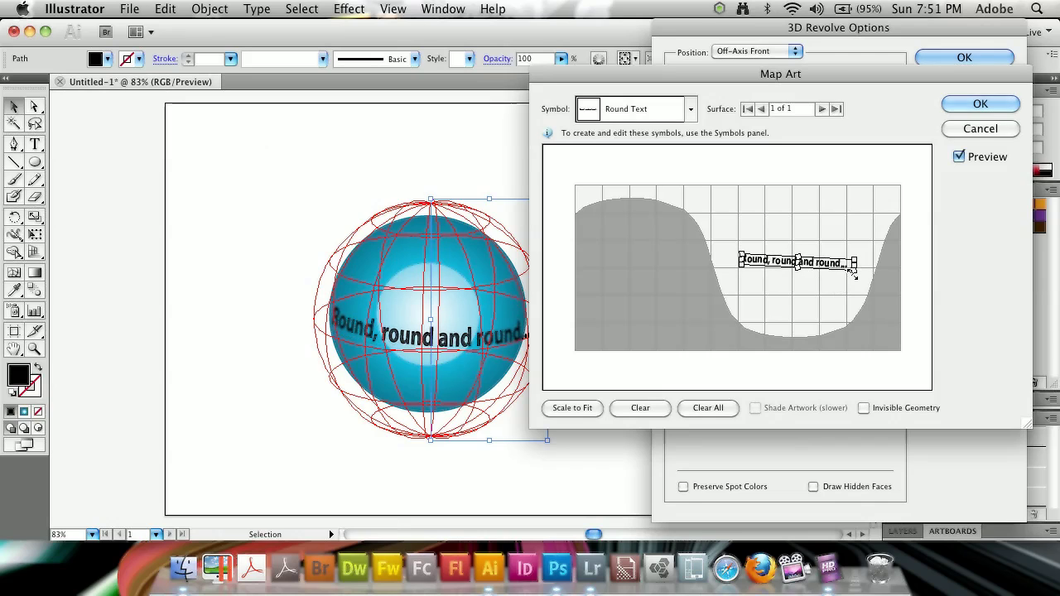
left_click_drag(849, 270, 854, 274)
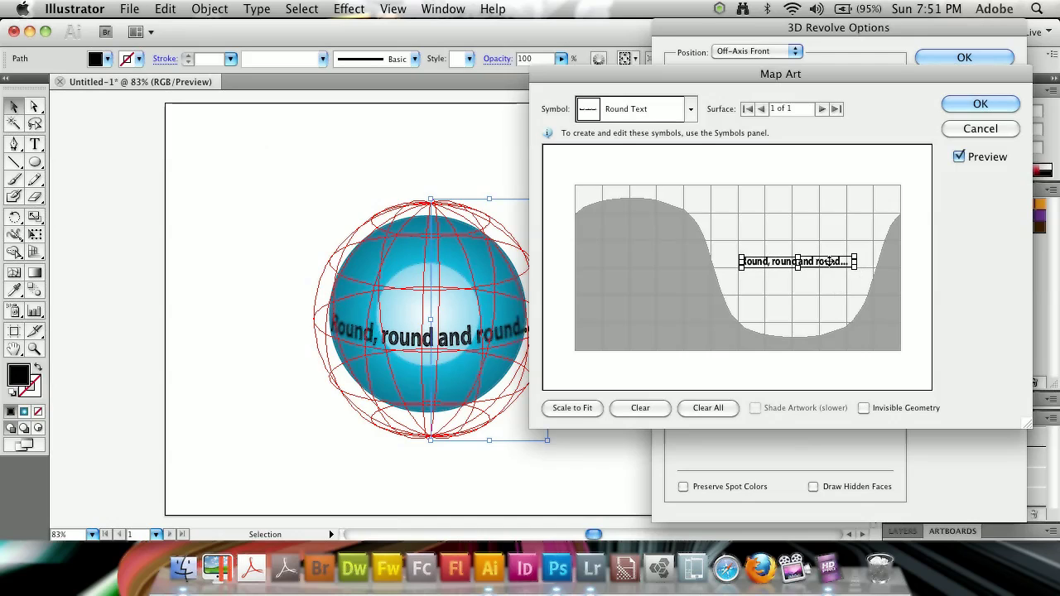
left_click_drag(830, 260, 830, 258)
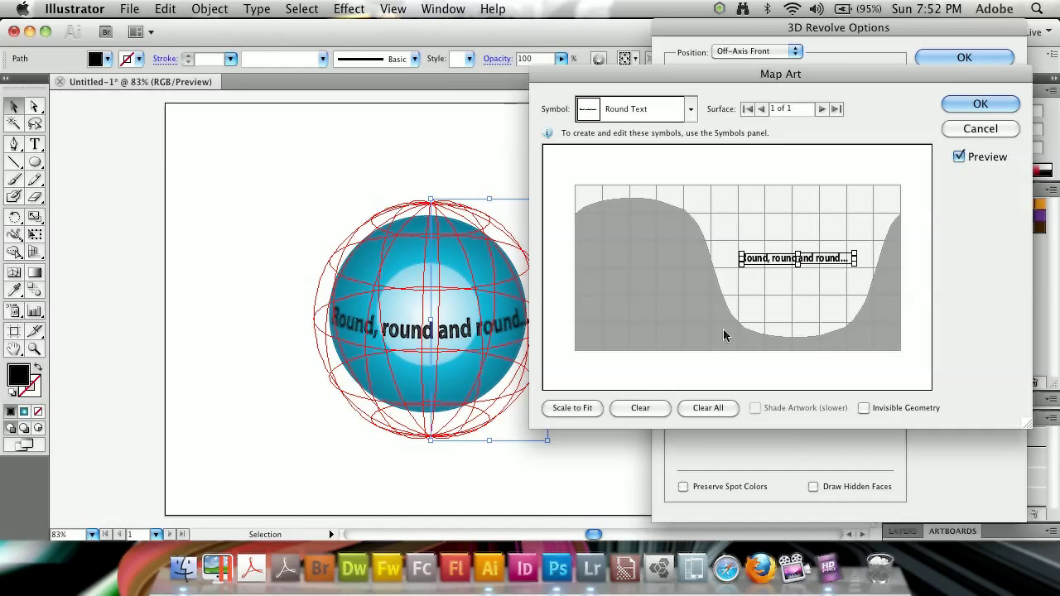
left_click(985, 106)
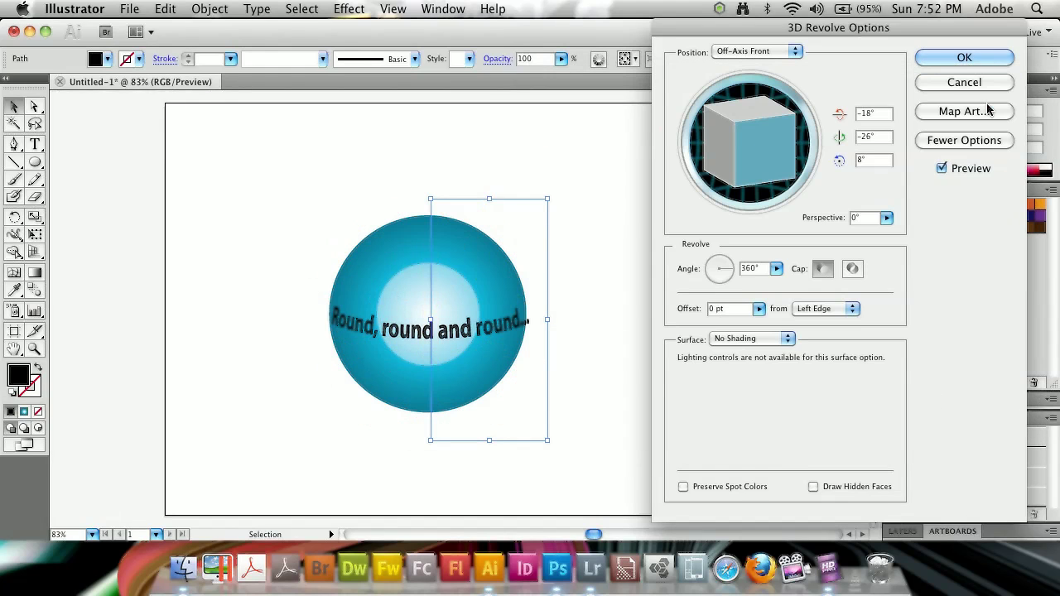
Commit the mapped revolve, then shorten the half-circle profile from the top and shift it slightly.
left_click(965, 58)
left_click(568, 291)
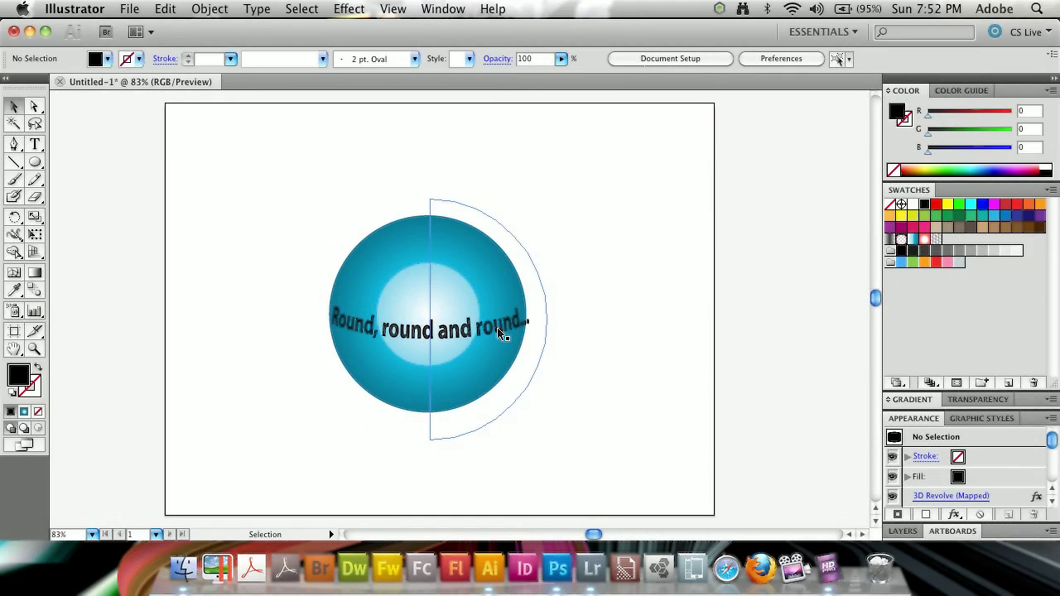
left_click(530, 298)
left_click_drag(488, 201, 493, 212)
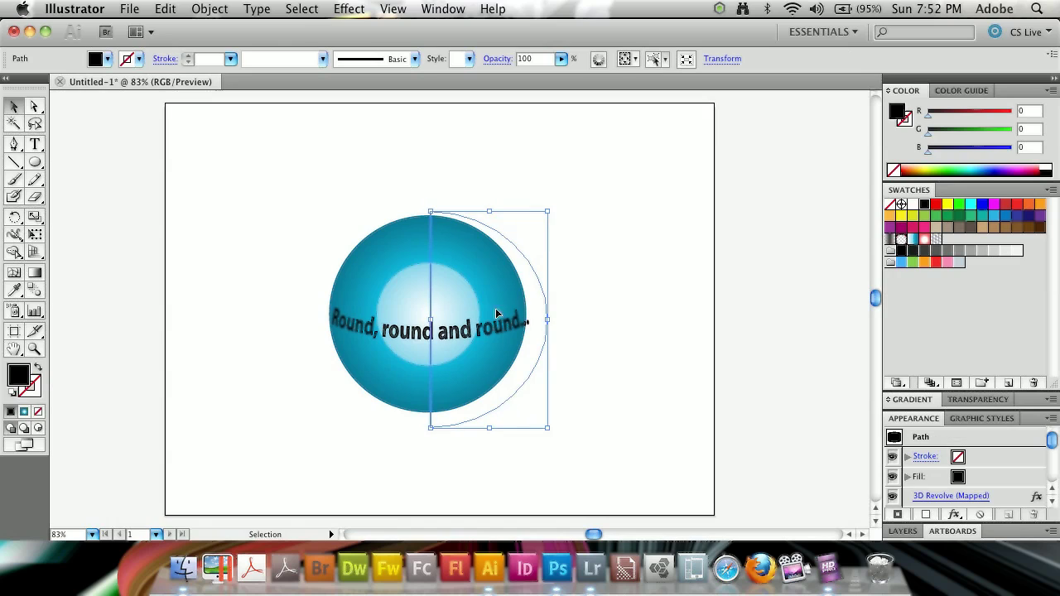
left_click_drag(555, 327, 540, 318)
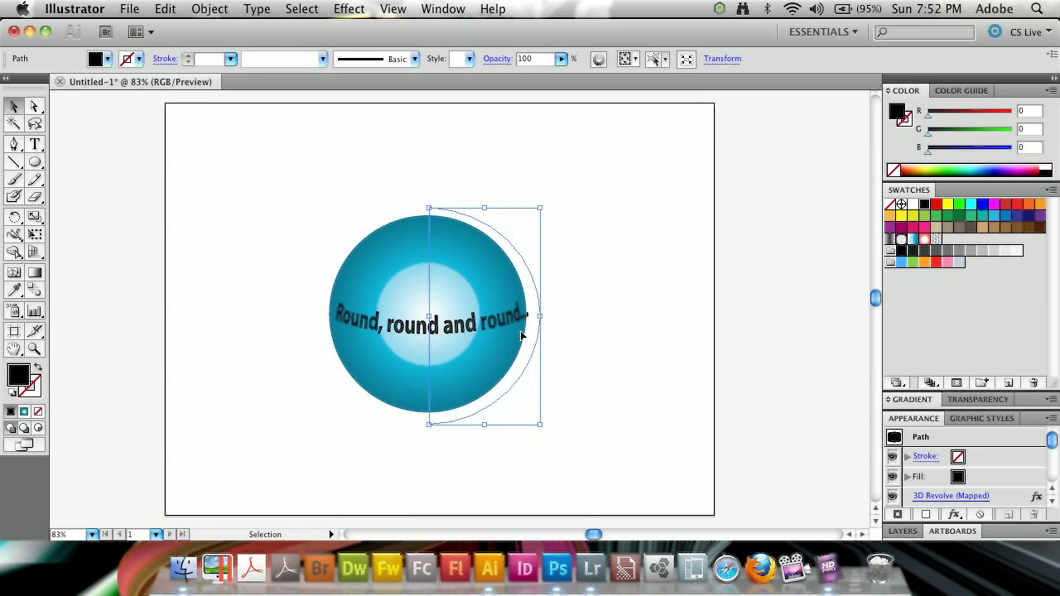
left_click_drag(542, 325, 540, 325)
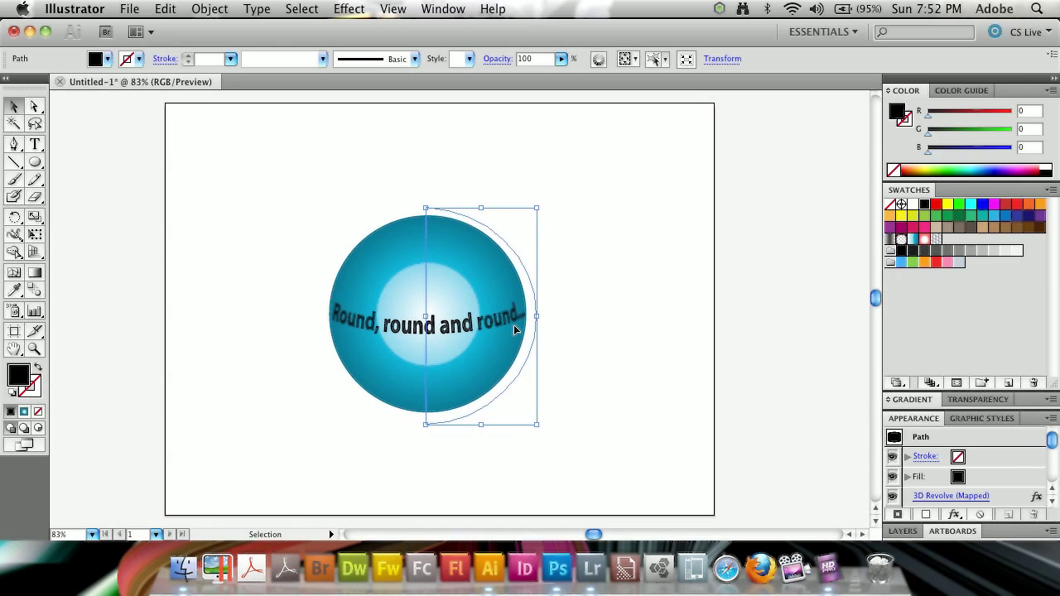
Reopen the 3D Revolve (Mapped) options from the floating Appearance panel.
scroll(1003, 492, "down", 1)
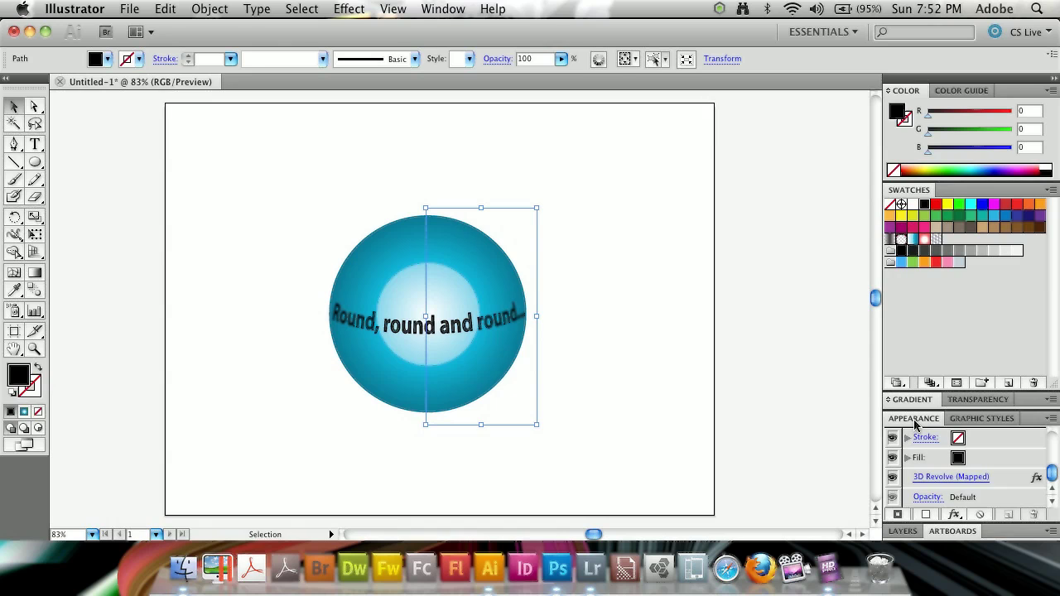
left_click_drag(916, 423, 668, 100)
left_click(443, 9)
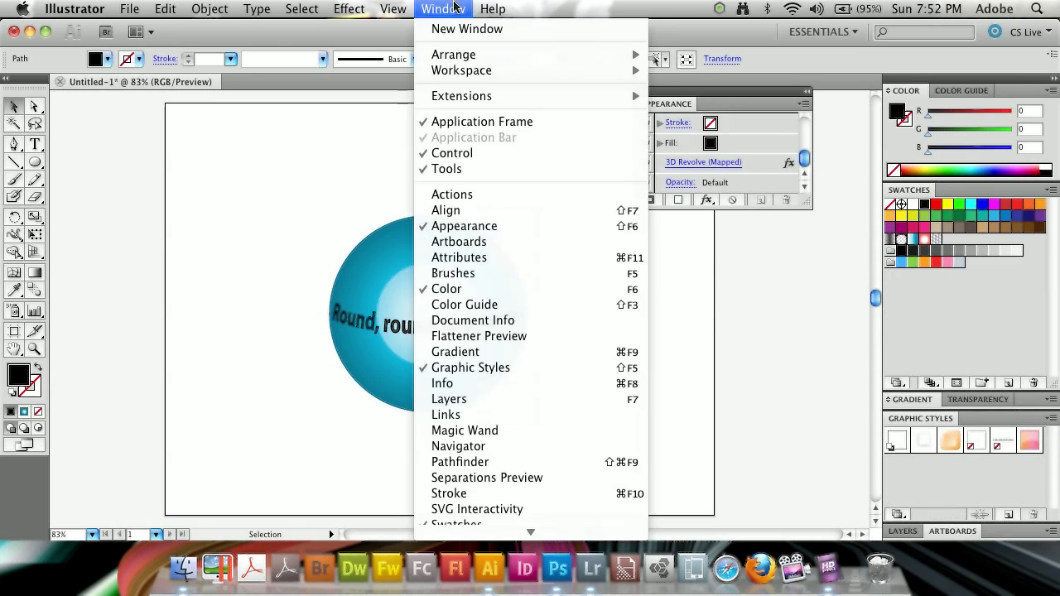
left_click(745, 180)
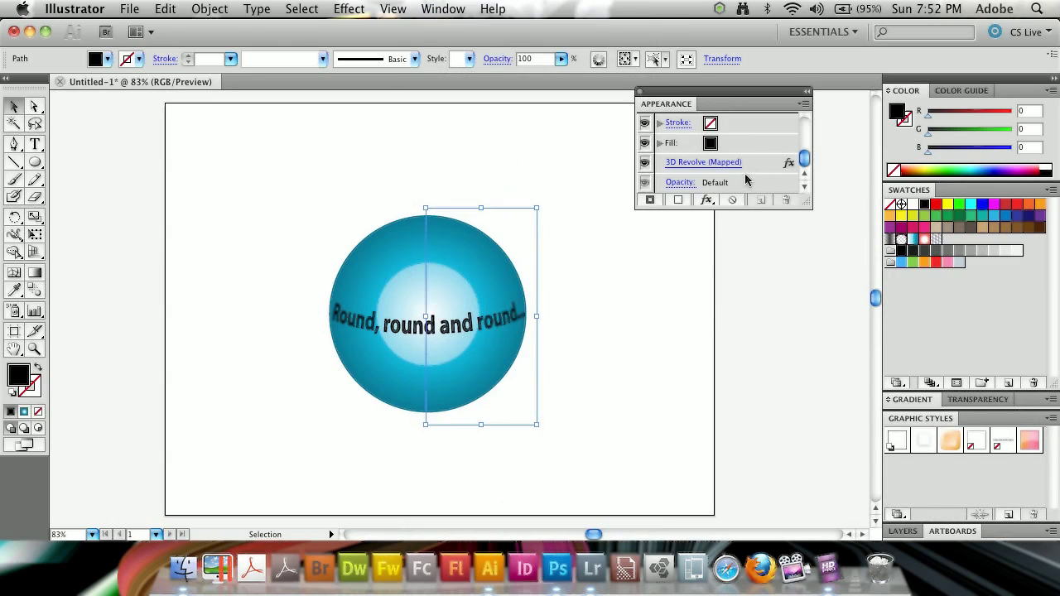
left_click(678, 164)
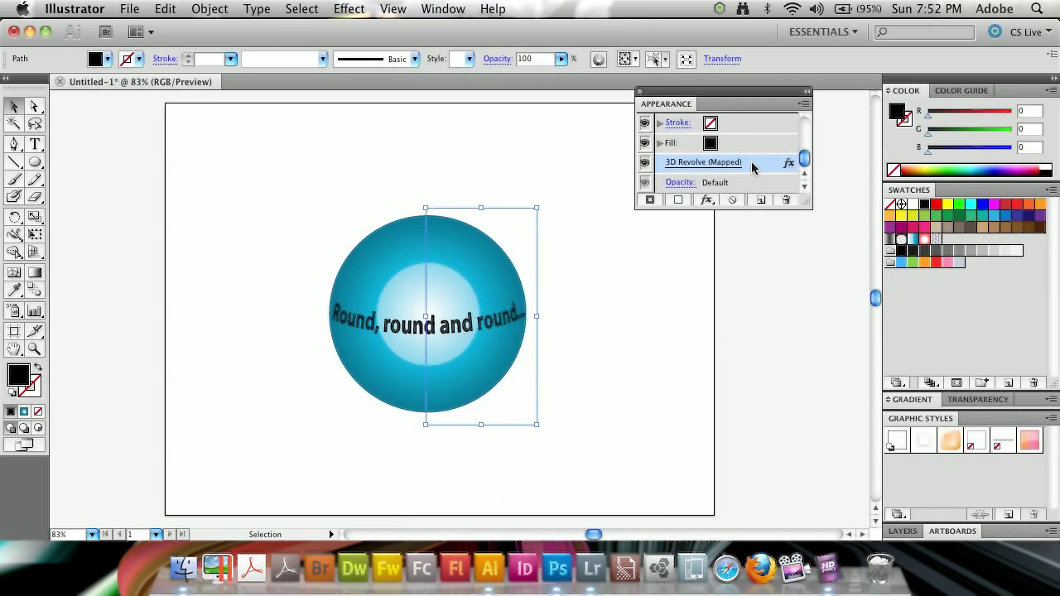
left_click(721, 163)
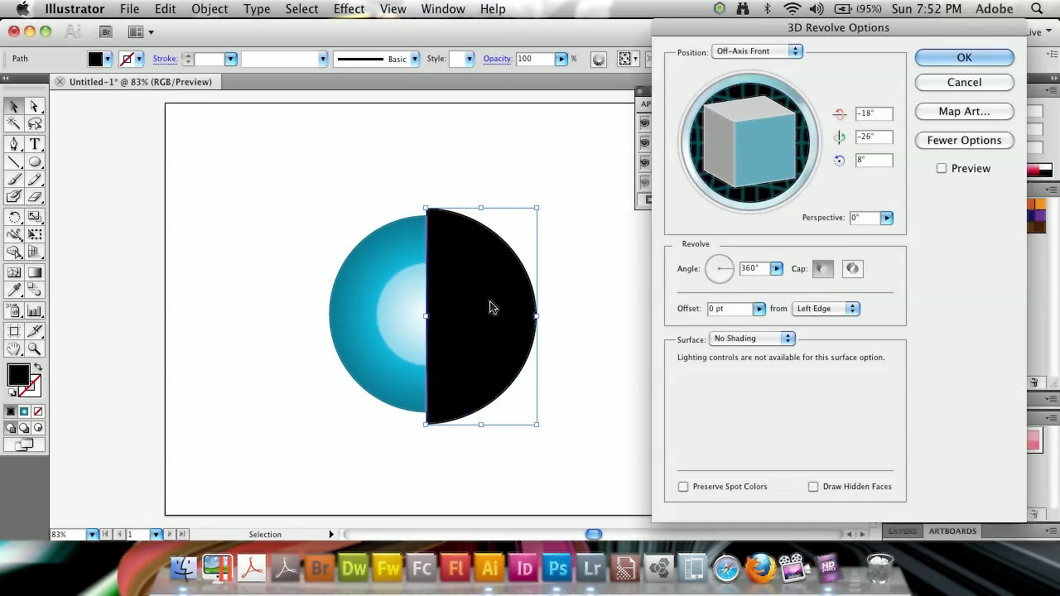
Widen the Round Text mapping leftward and shift it slightly right and down, with preview on.
left_click(965, 169)
left_click(963, 111)
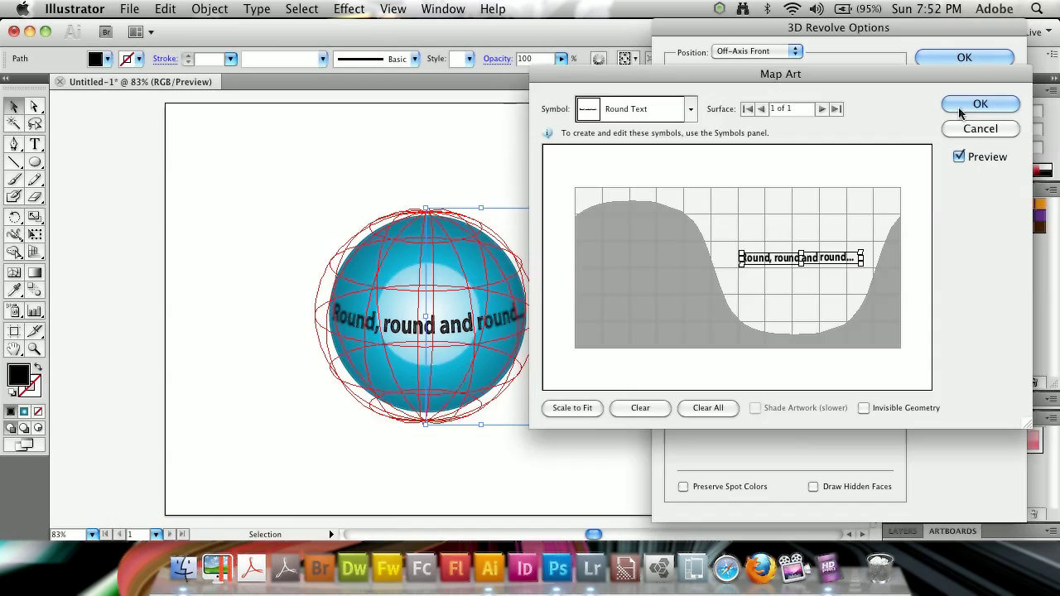
left_click_drag(741, 248, 723, 248)
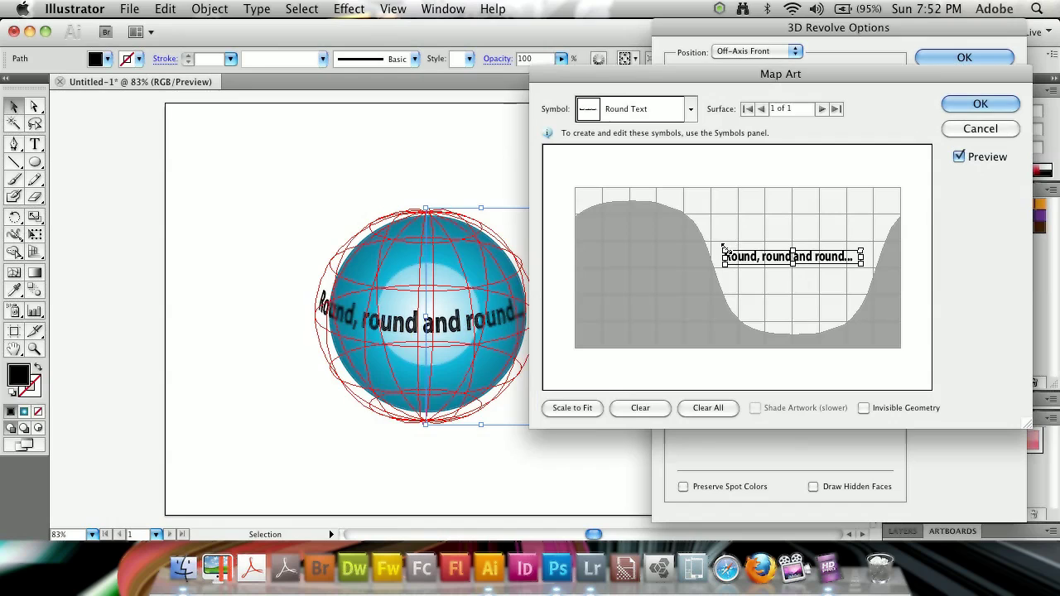
left_click_drag(817, 257, 849, 264)
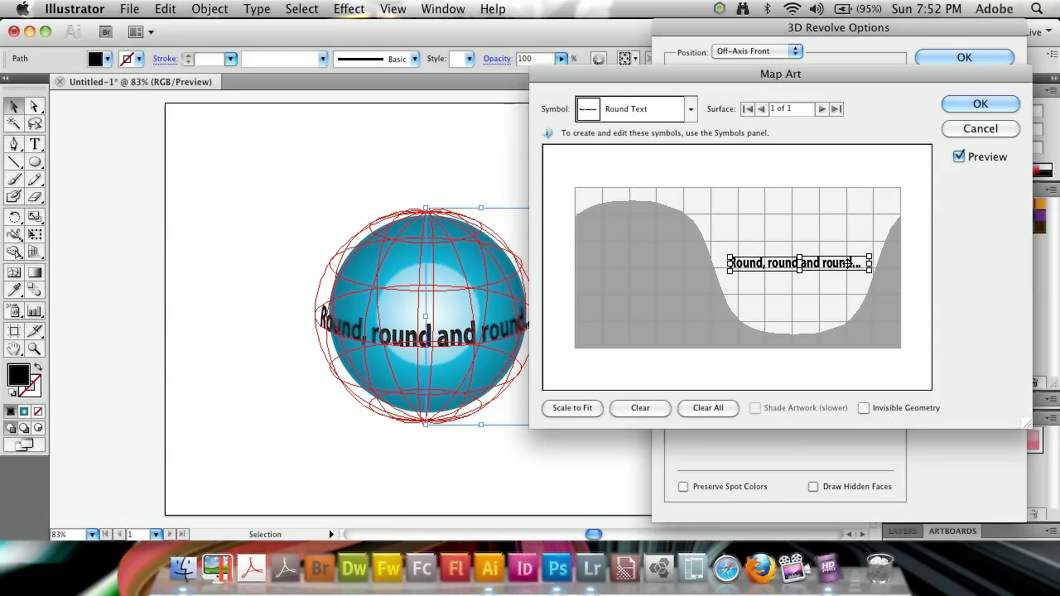
left_click(971, 104)
Apply the revolve, enlarge the sphere slightly, move it a little right, and deselect.
left_click(965, 57)
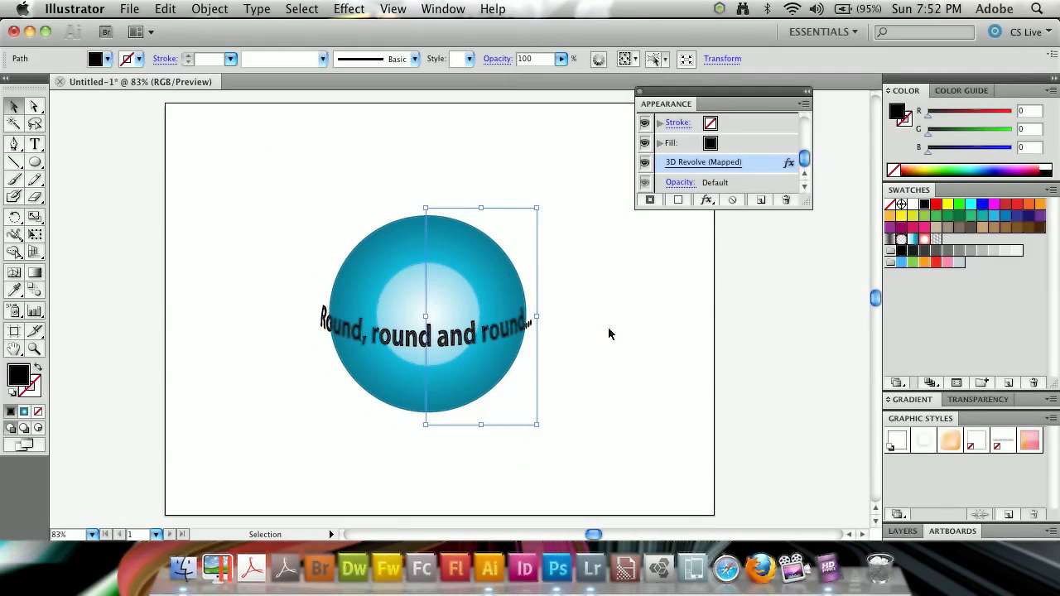
left_click_drag(541, 431, 543, 430)
left_click_drag(480, 333, 489, 332)
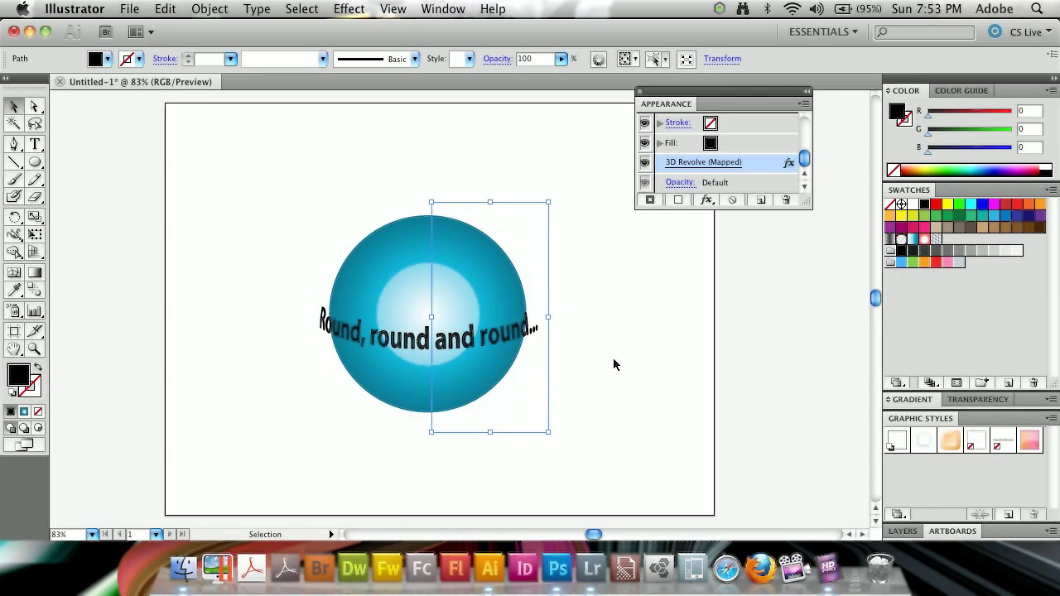
left_click(614, 362)
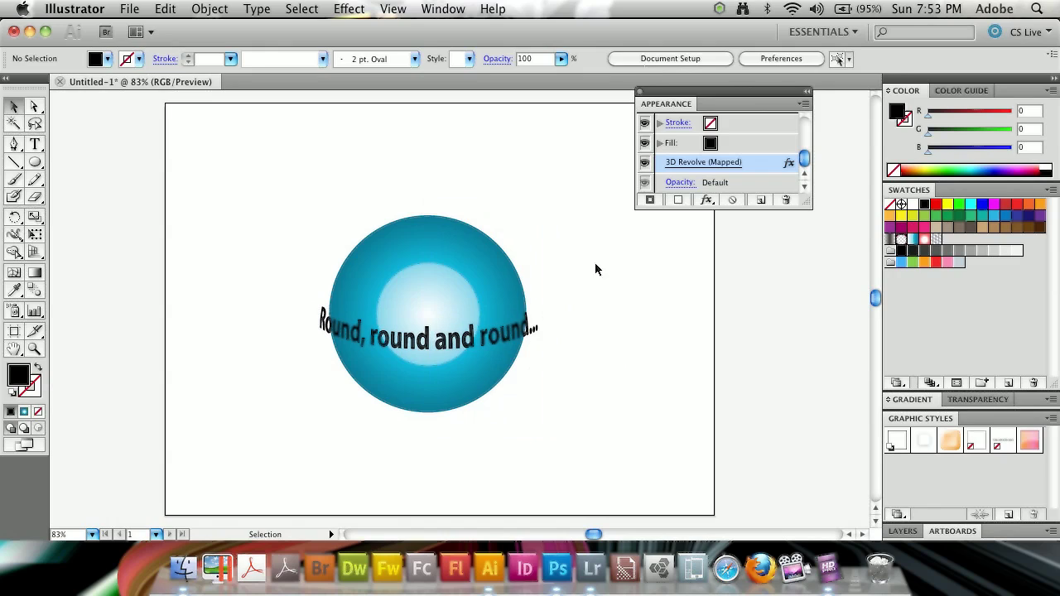